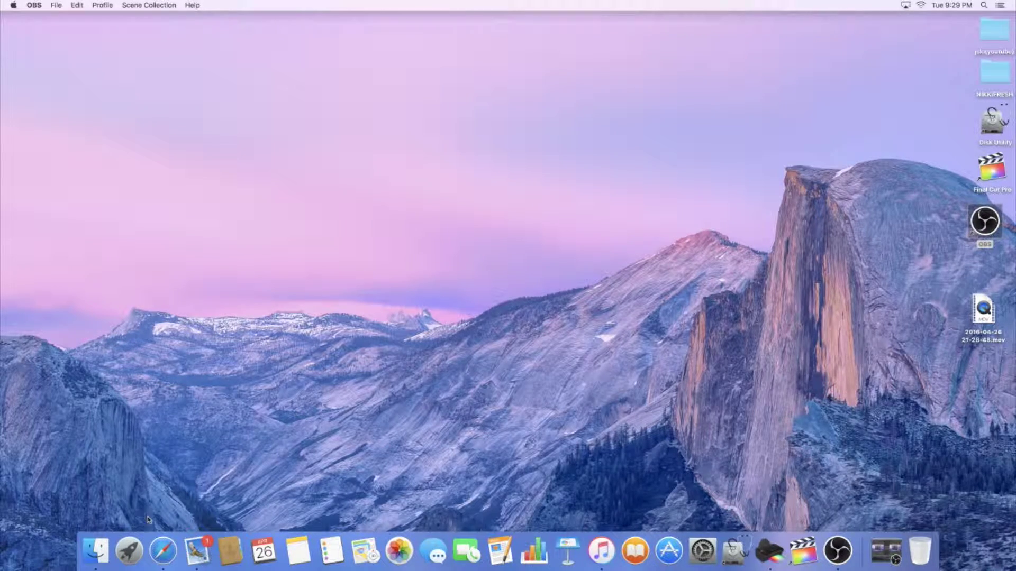
Launch Keynote from Finder's Applications folder
left_click(96, 550)
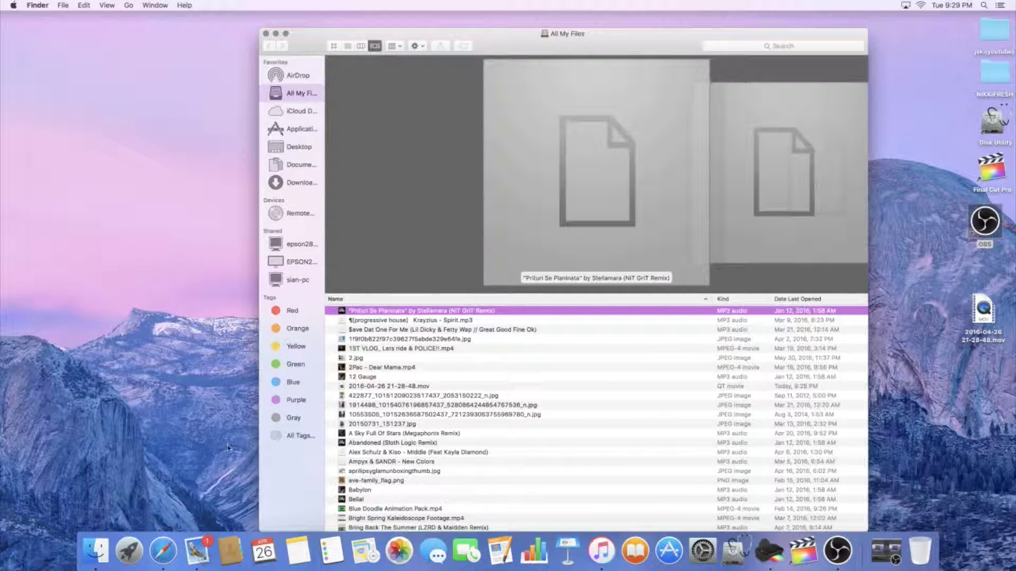
left_click(302, 130)
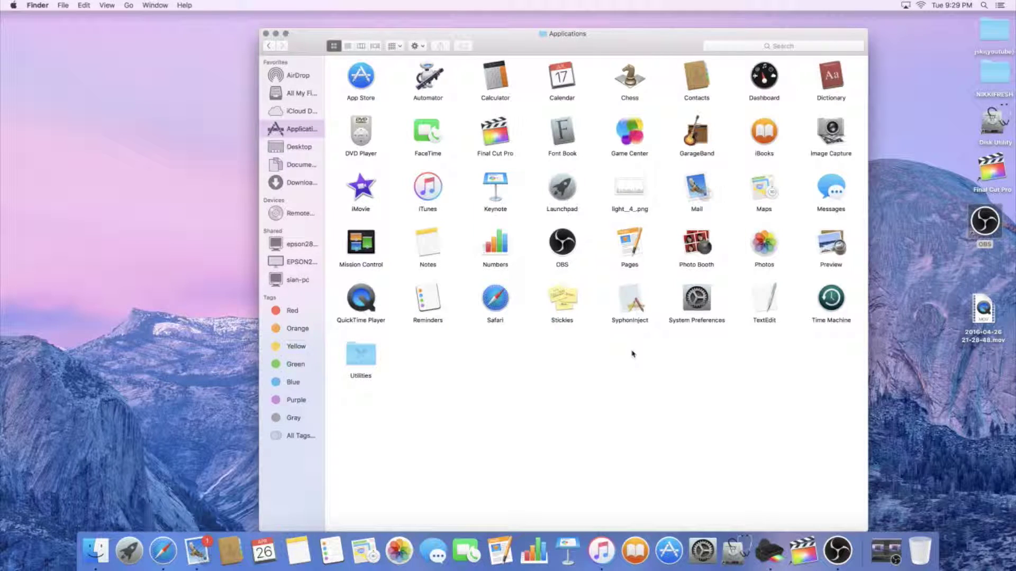
double_click(494, 186)
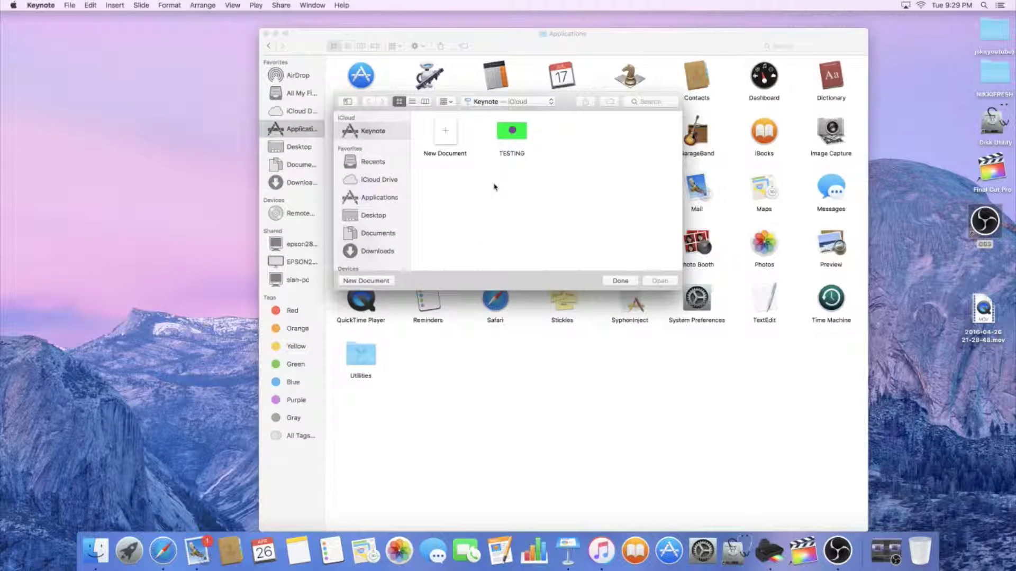
Create a new untitled presentation using the White theme
double_click(445, 132)
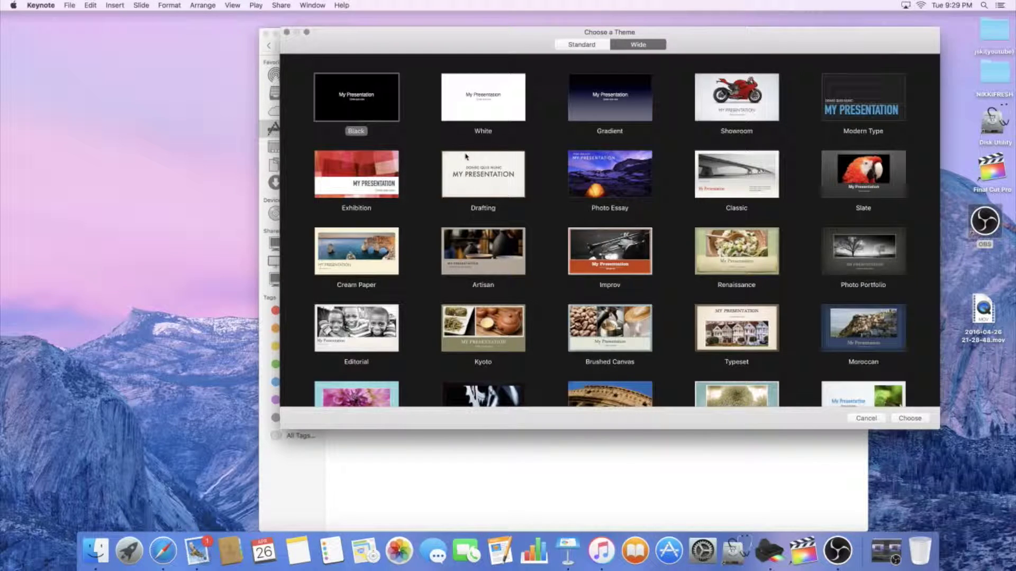
left_click(477, 108)
double_click(477, 108)
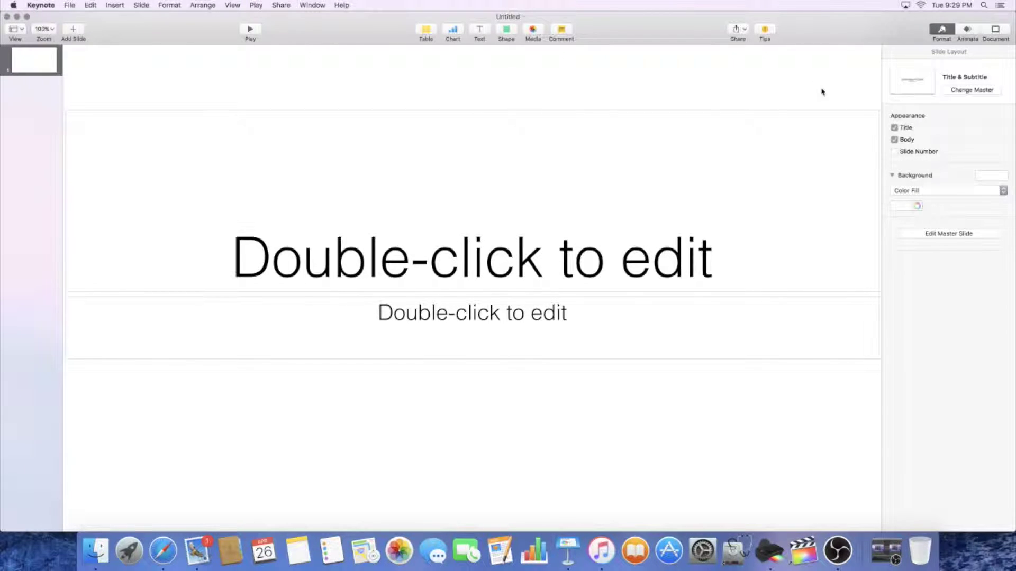
In the Document inspector, set a custom slide size of 1350 × 760, keeping the Normal presentation type
left_click(1004, 29)
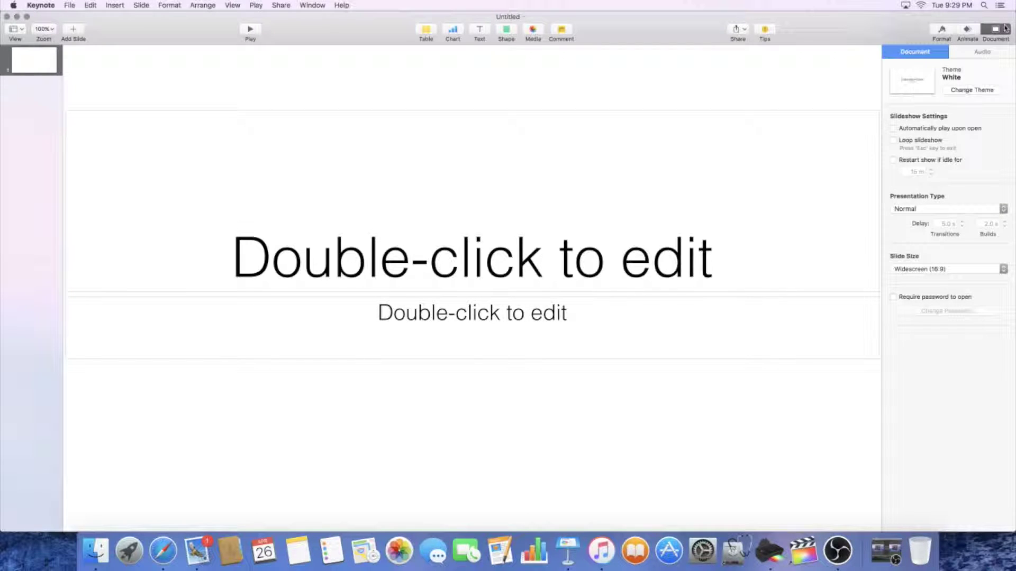
left_click(926, 211)
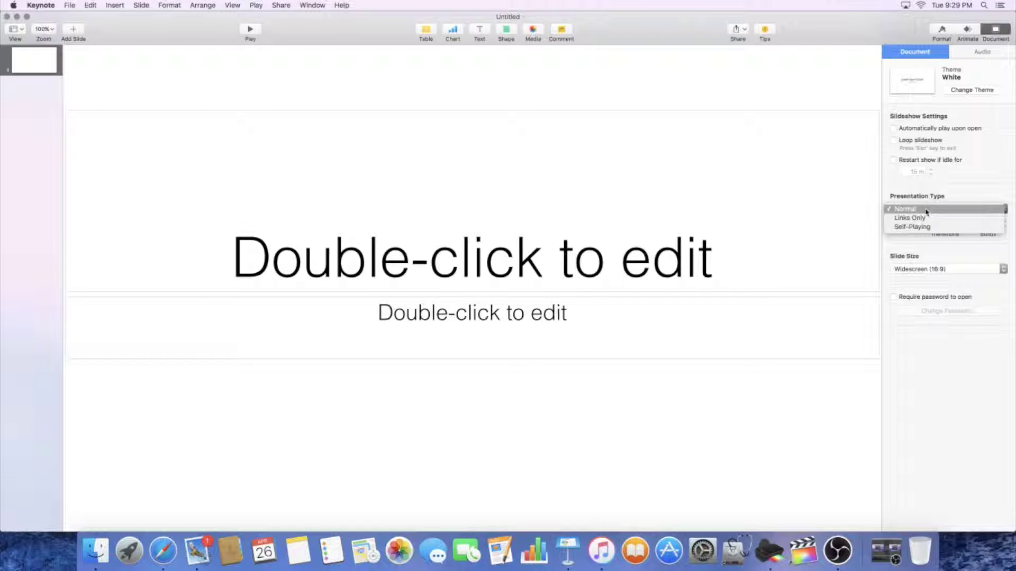
left_click(926, 210)
left_click(925, 269)
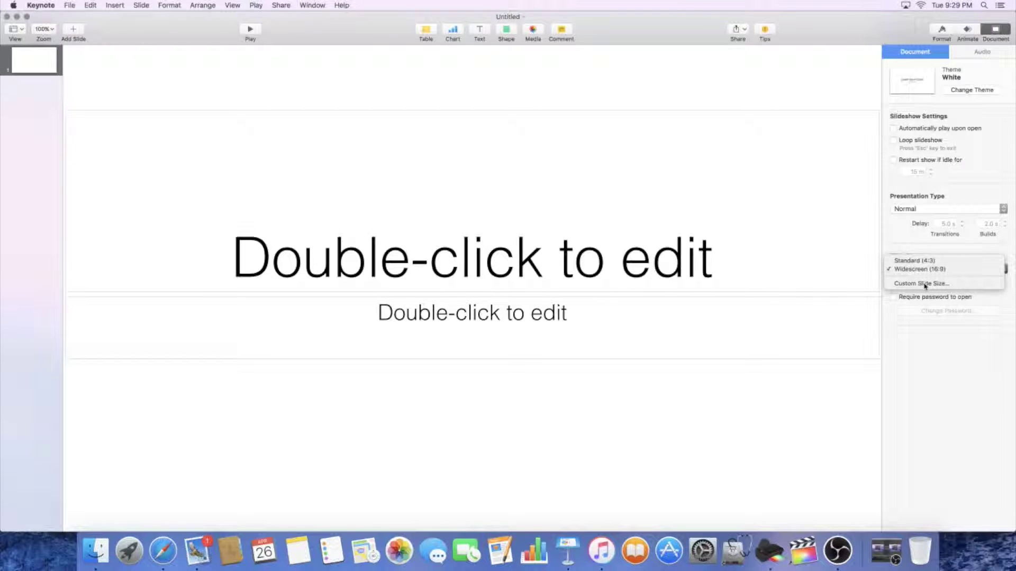
left_click(923, 284)
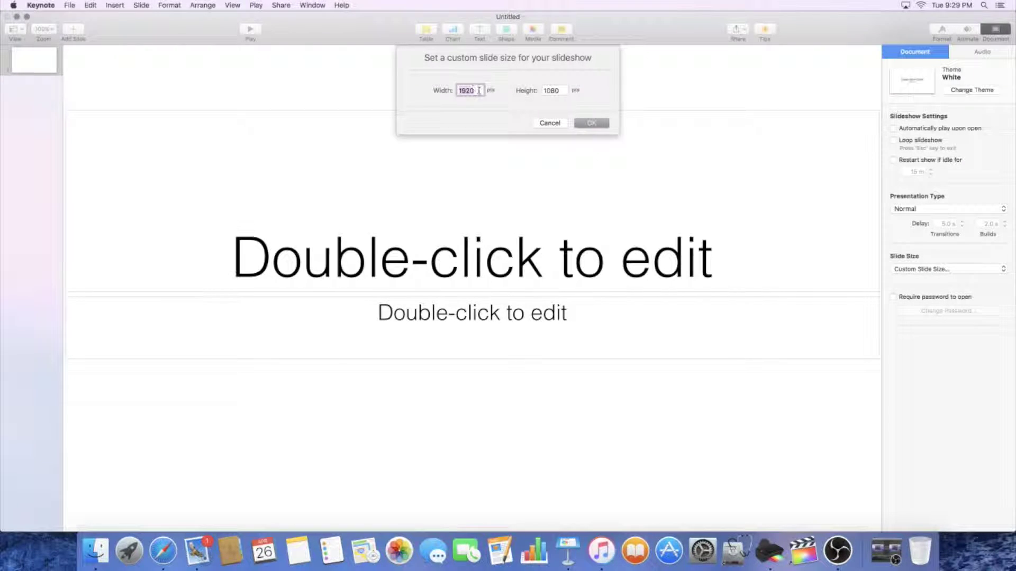
type("1")
key("Tab")
type("7")
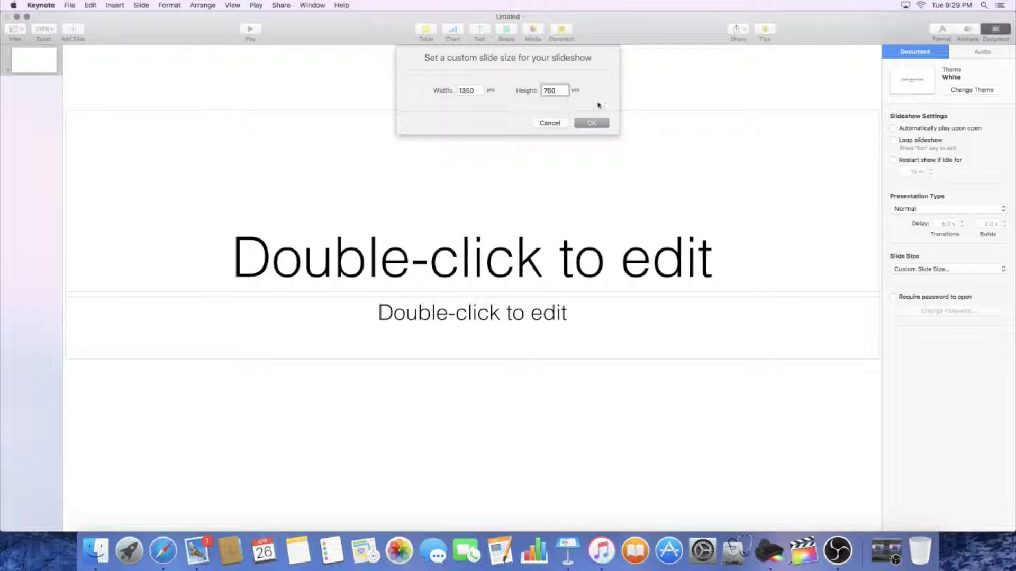
left_click(591, 124)
Delete the title and subtitle placeholder boxes from the slide
left_click(563, 184)
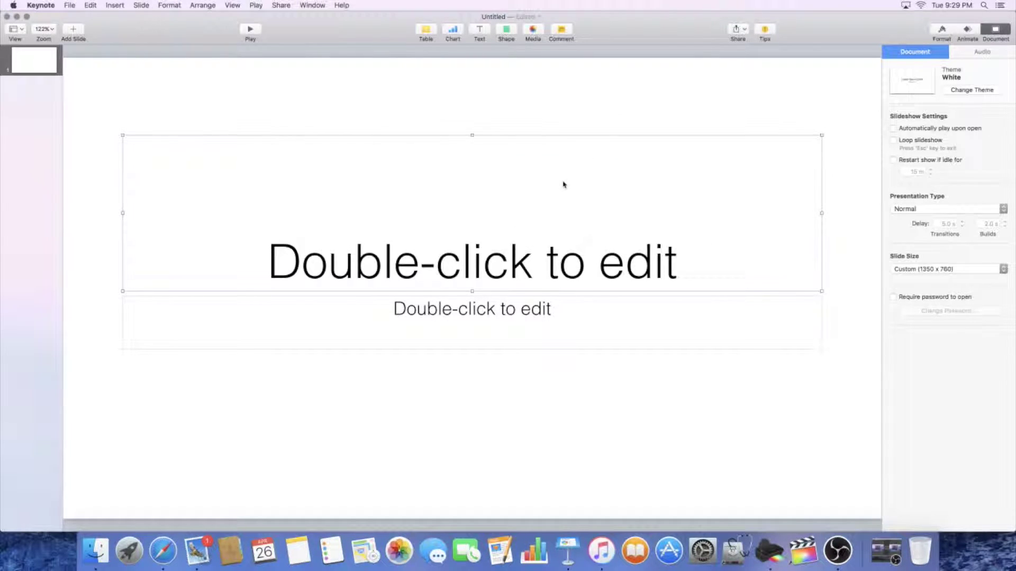
key("BackSpace")
left_click(570, 307)
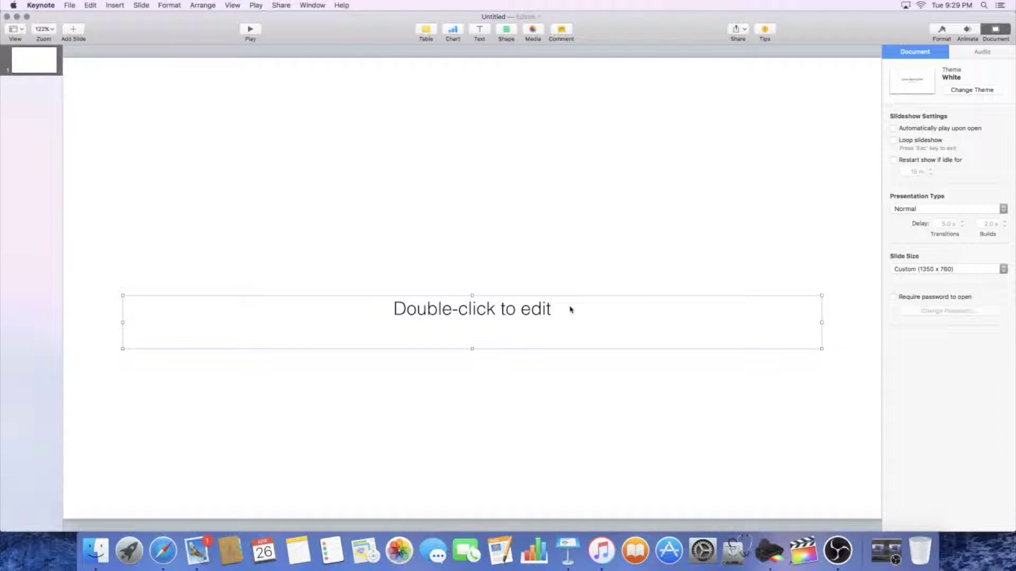
key("BackSpace")
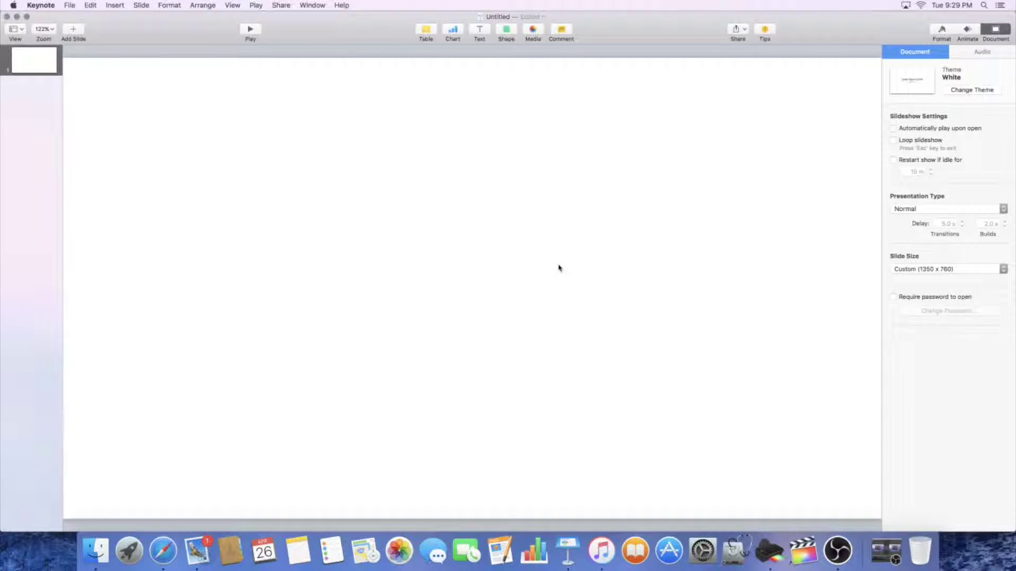
Fill the slide background with bright green from the colour wheel
left_click(947, 29)
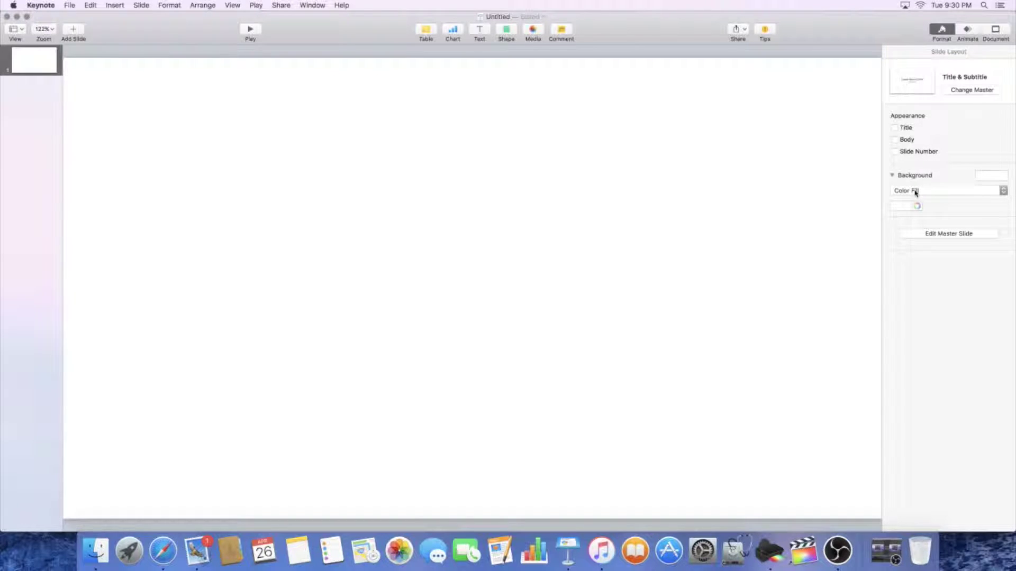
left_click(917, 205)
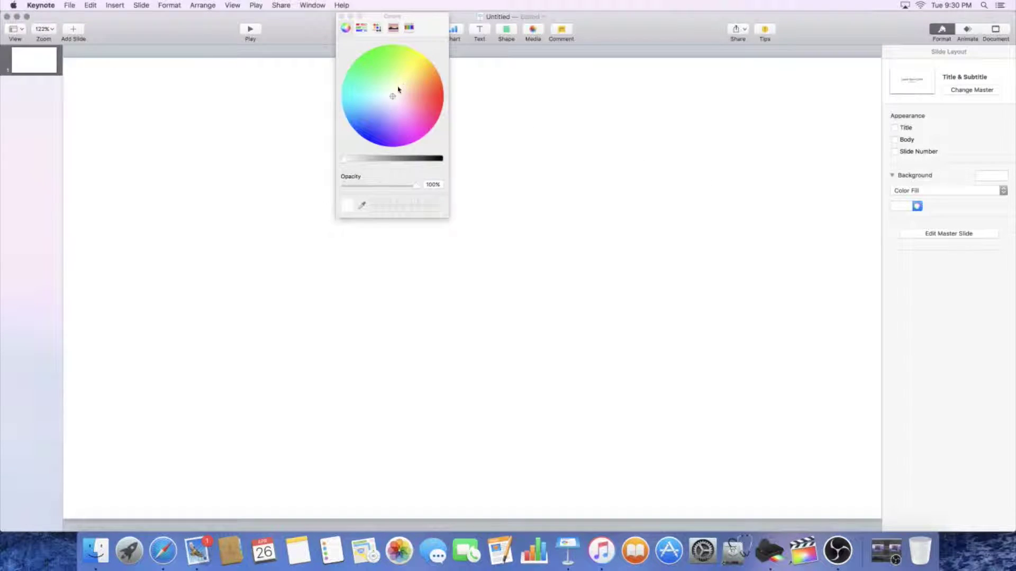
left_click_drag(398, 90, 365, 62)
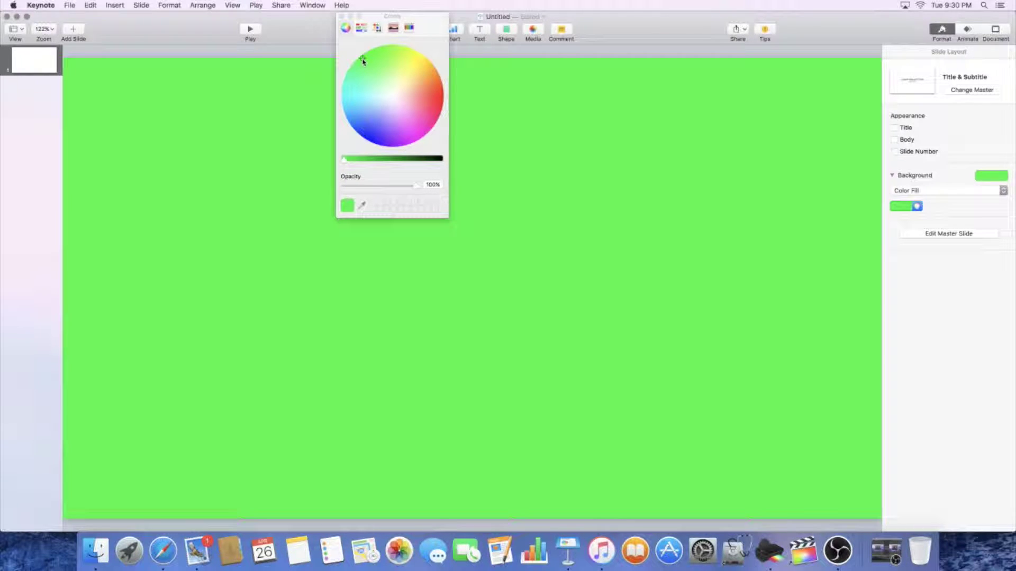
left_click(342, 17)
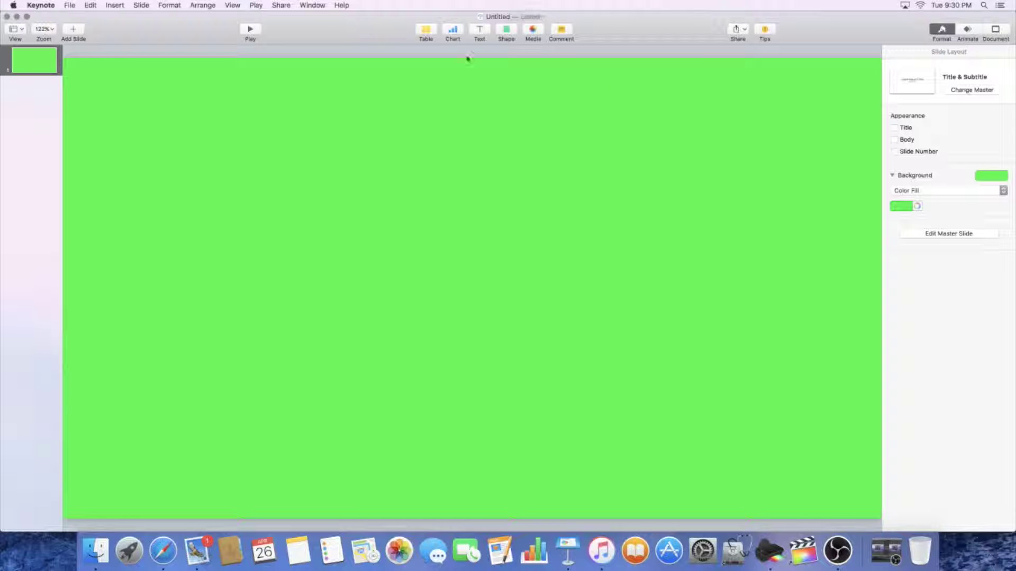
Insert a circle shape, enlarge it, centre it on the slide, and apply the purple style
left_click(508, 31)
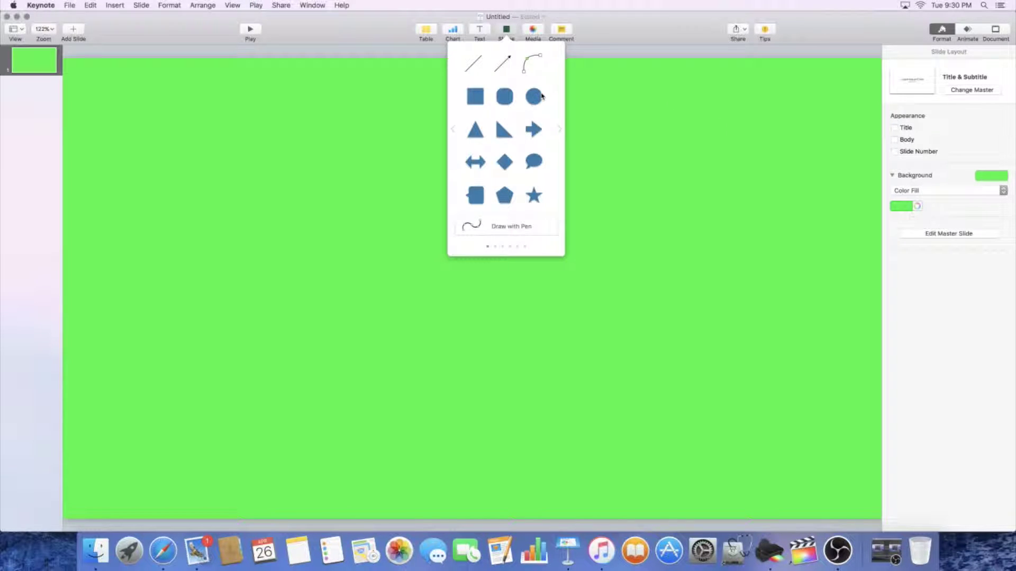
left_click(539, 96)
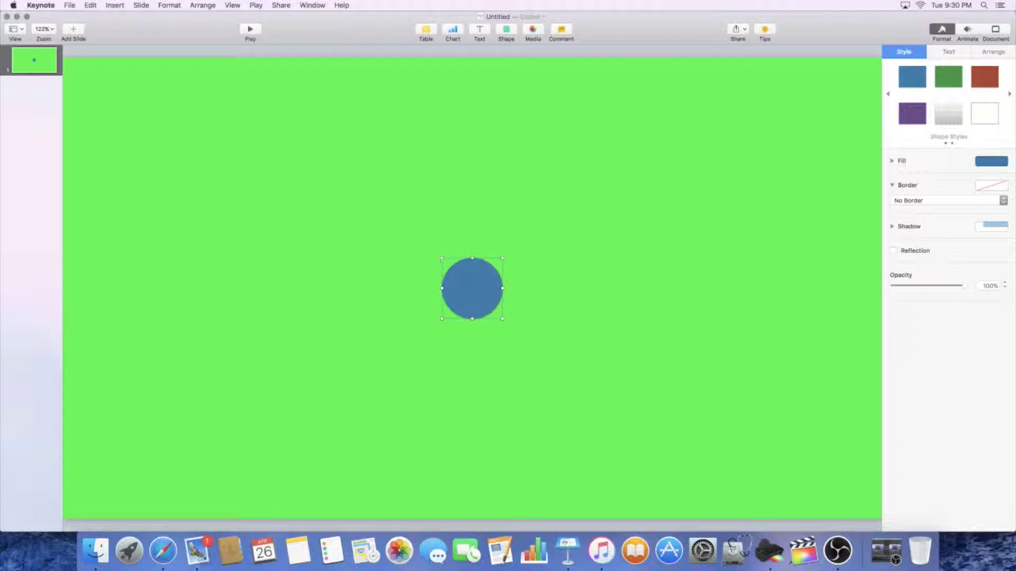
left_click_drag(442, 257, 292, 108)
left_click_drag(397, 213, 504, 253)
left_click(913, 113)
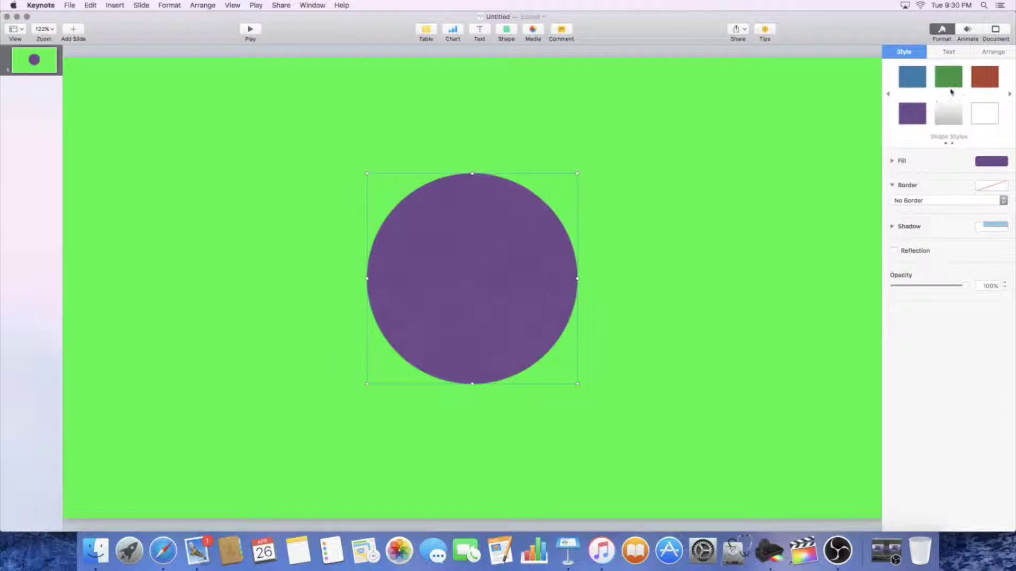
Open the circle's Build In effects and preview Lens Flare, Flame, Twirl, Fade and Scale, and Iris
left_click(972, 32)
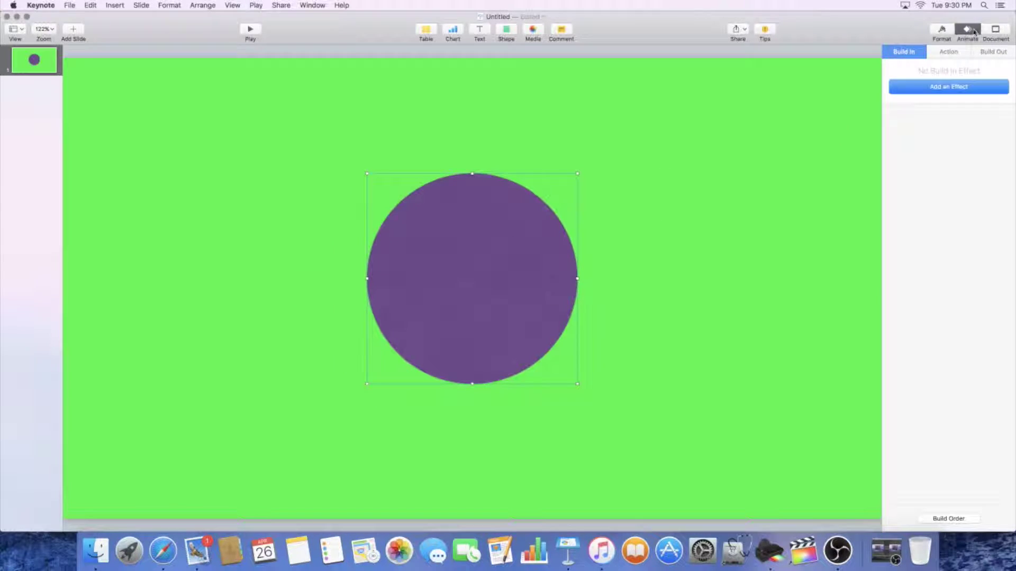
left_click(975, 88)
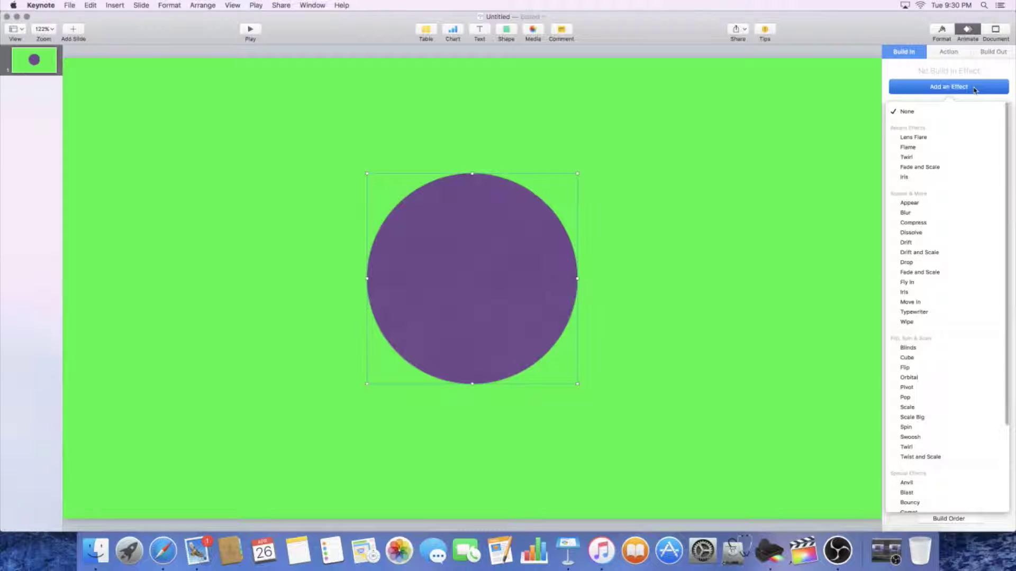
left_click(993, 138)
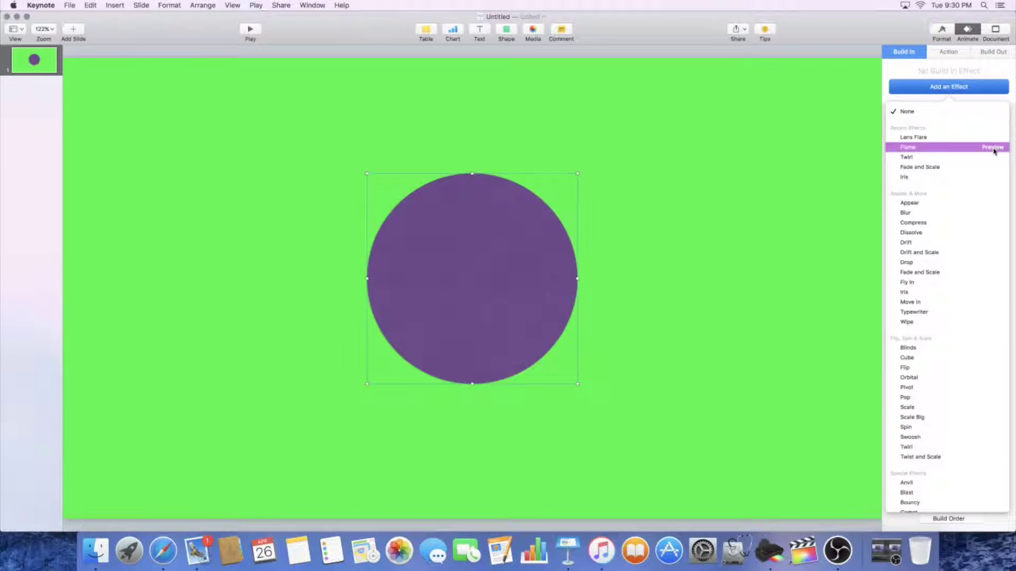
left_click(996, 148)
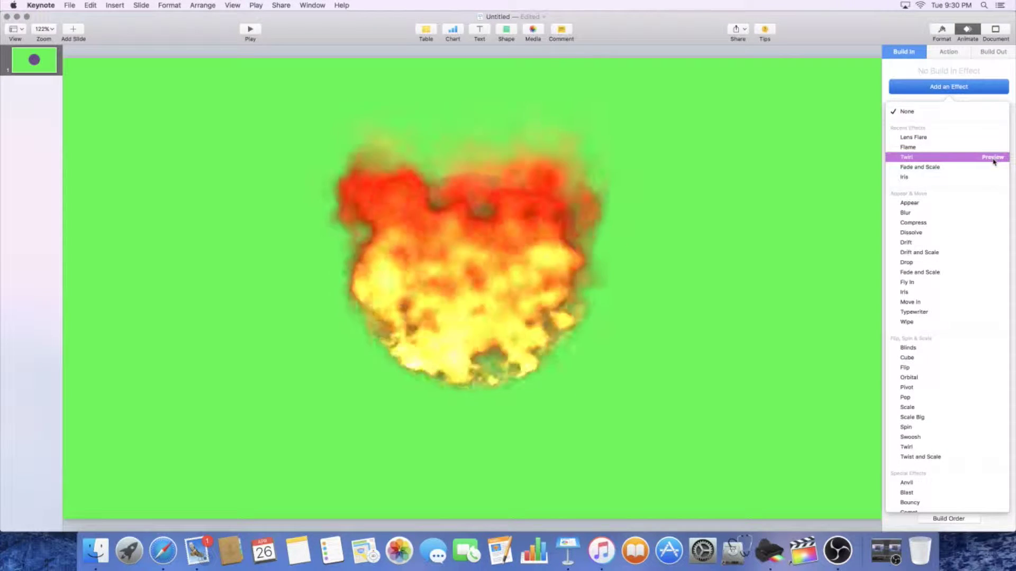
left_click(994, 158)
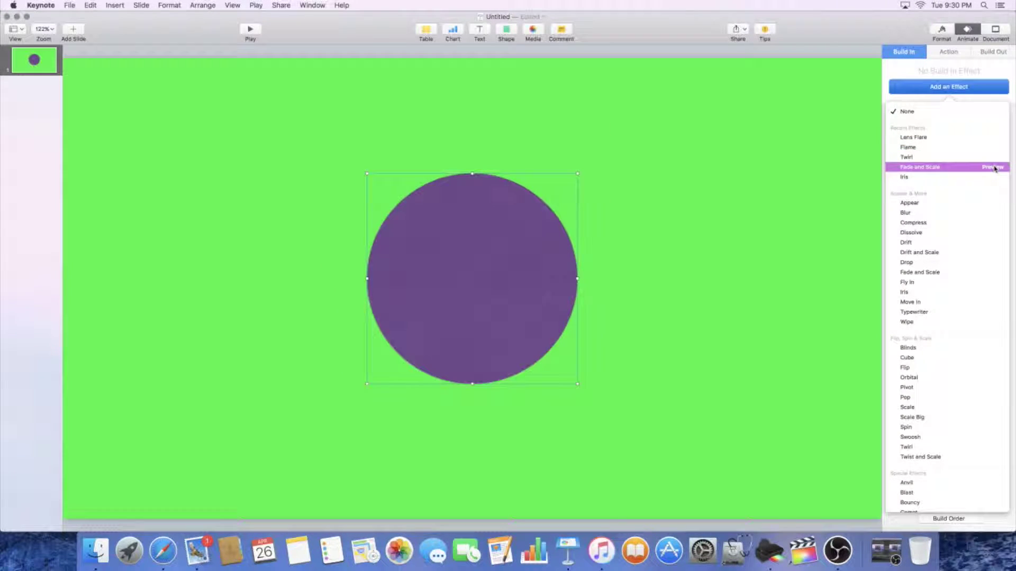
left_click(995, 168)
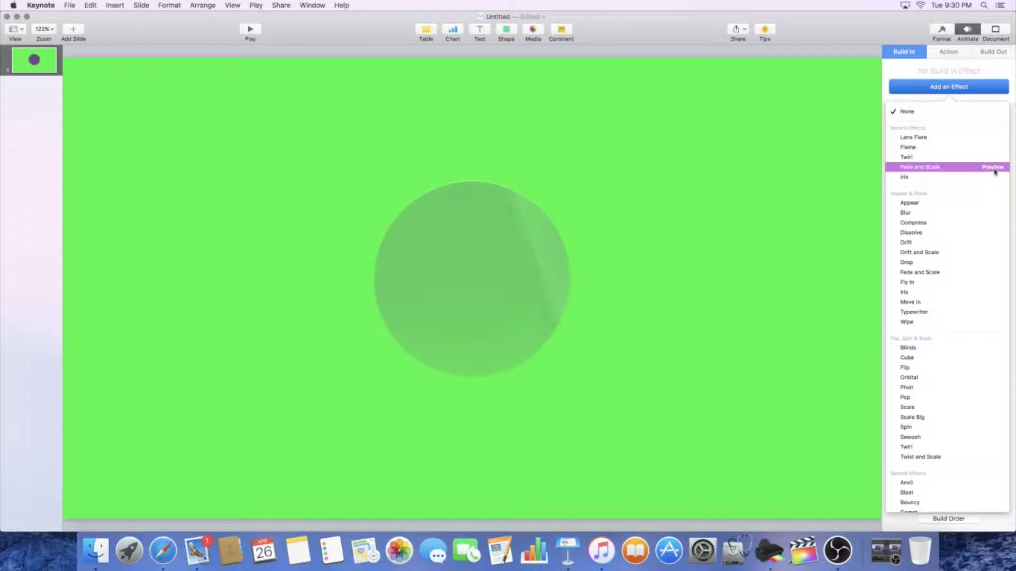
left_click(993, 177)
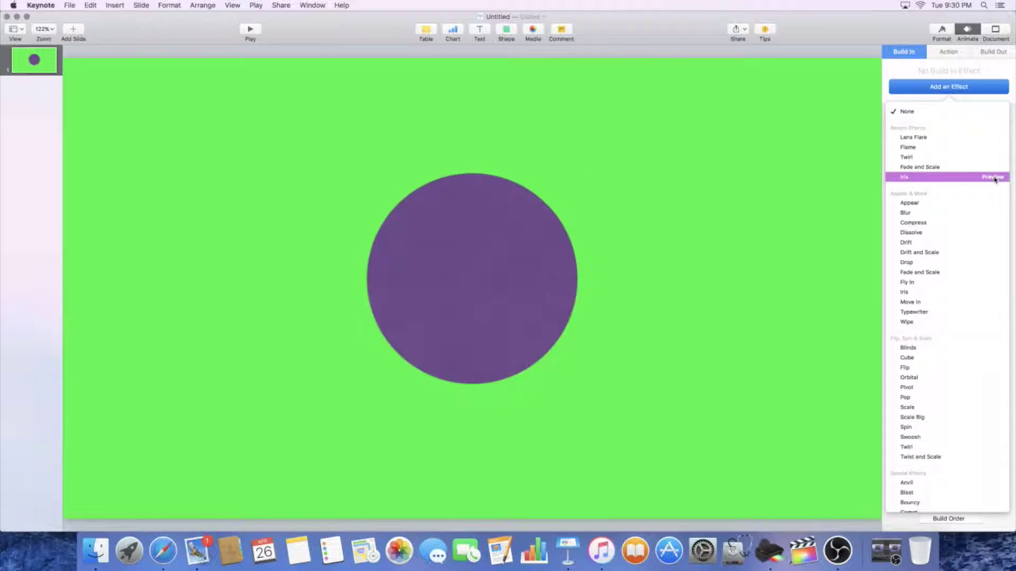
mouse_move(994, 205)
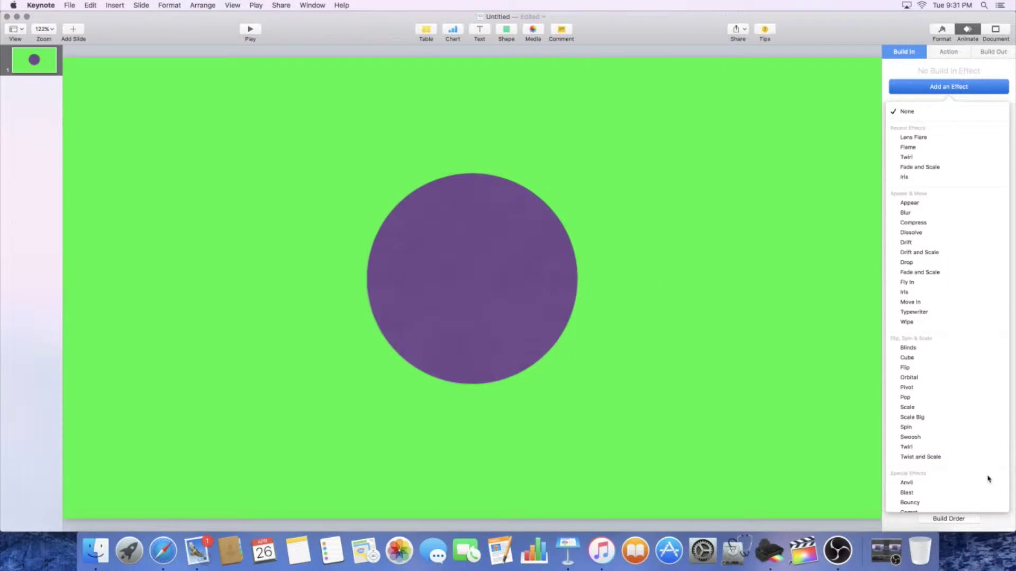
Apply Fireworks from Special Effects as the circle's build-in and play its preview
scroll(989, 479, "down", 5)
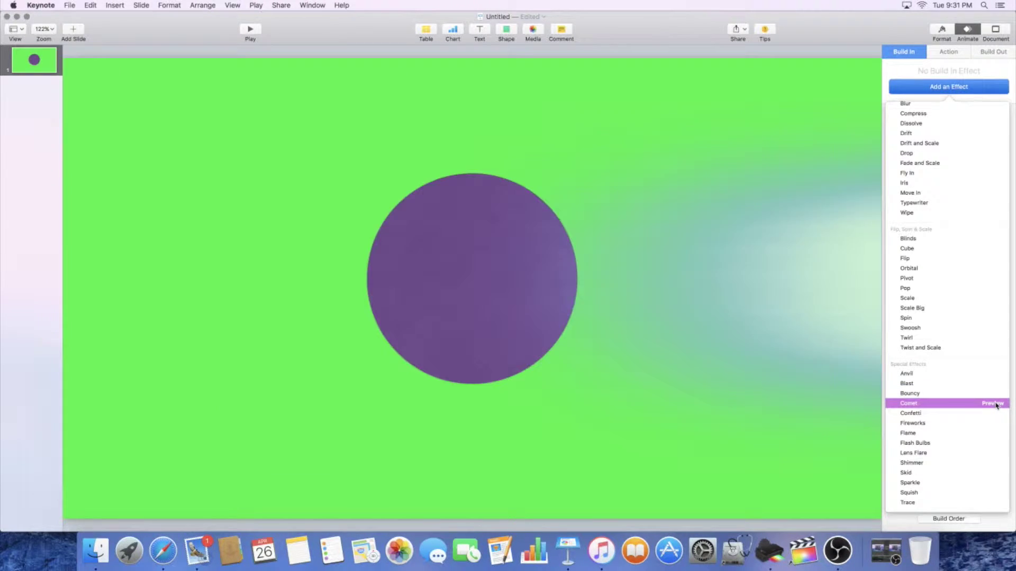
left_click(992, 423)
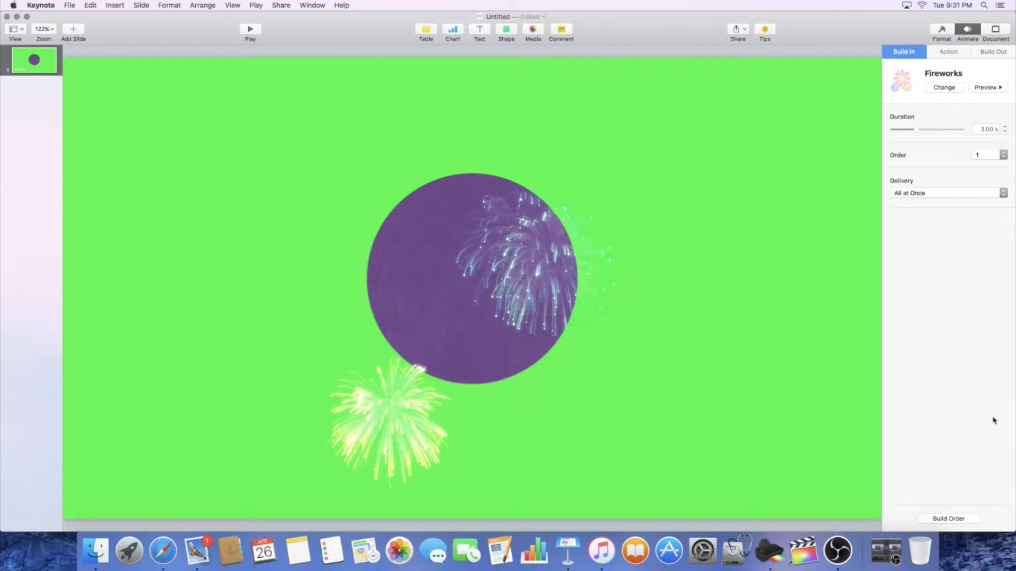
left_click(988, 87)
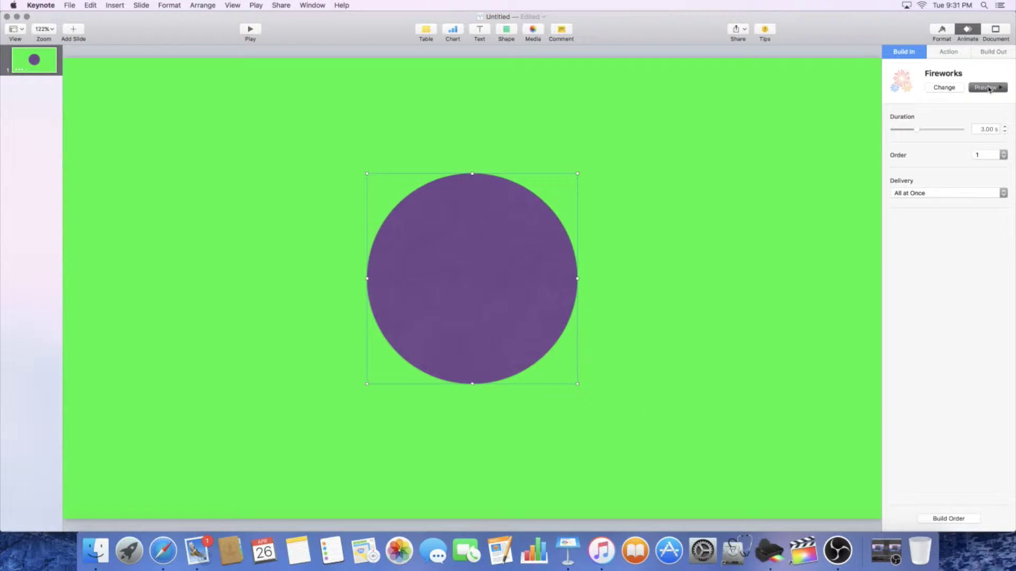